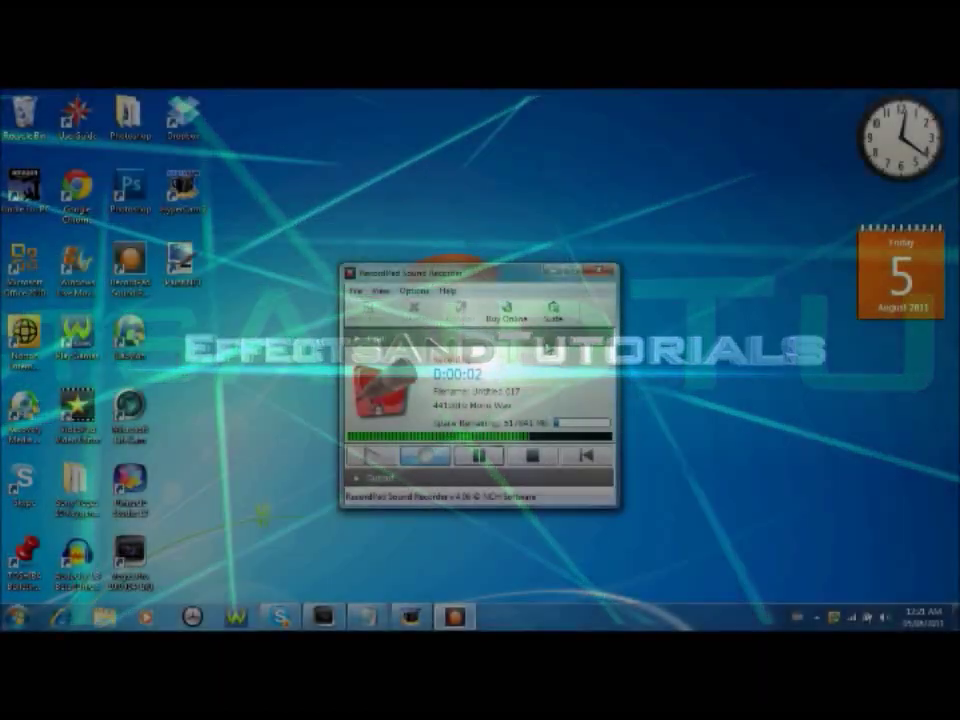
Minimize the RecordPad sound recorder so the desktop is showing.
left_click(565, 271)
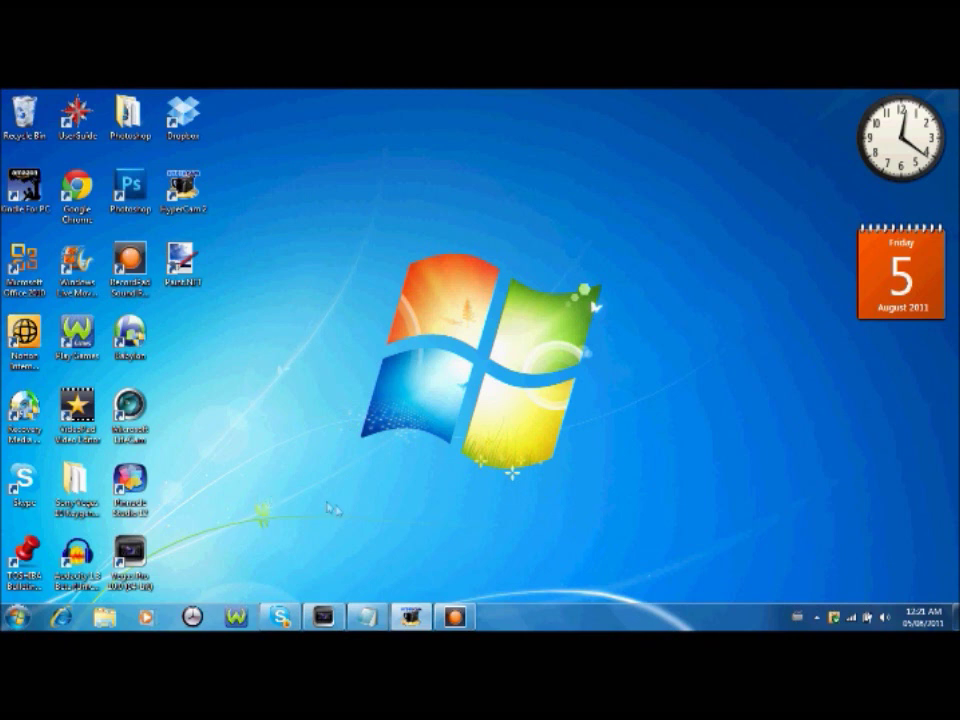
Launch the Minecraft launcher from Start search, allowing it past the security warning.
left_click(16, 616)
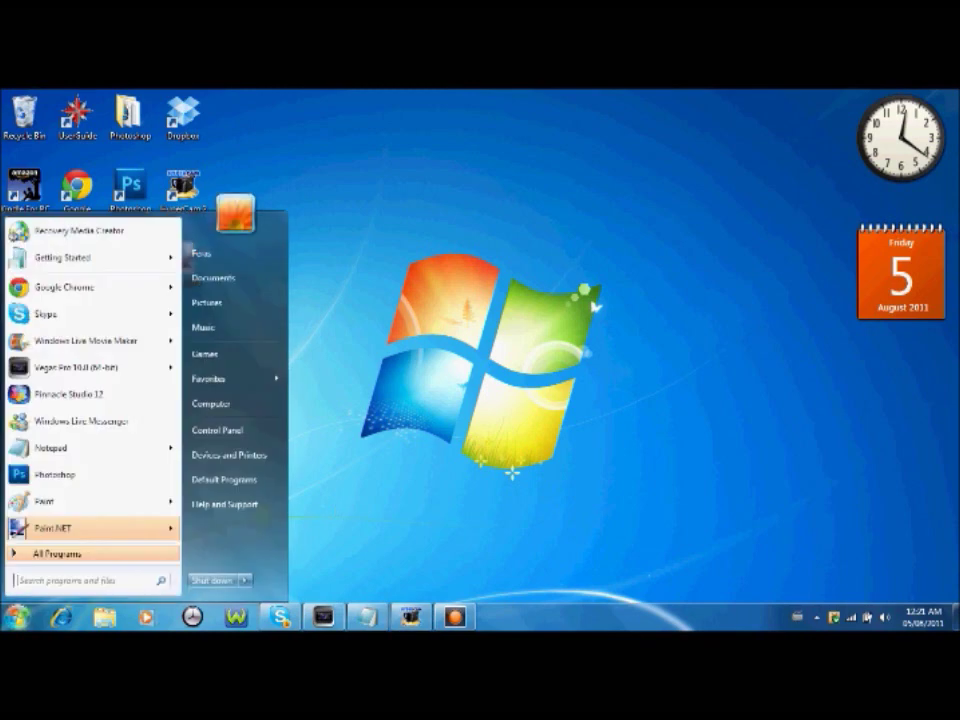
type("minecr")
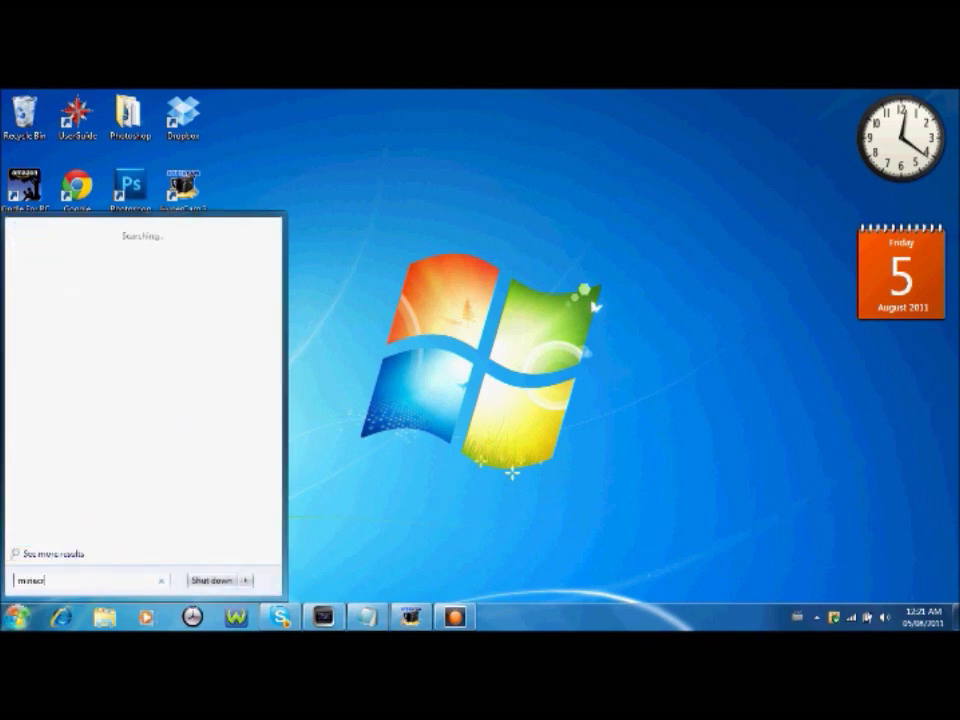
type("aft")
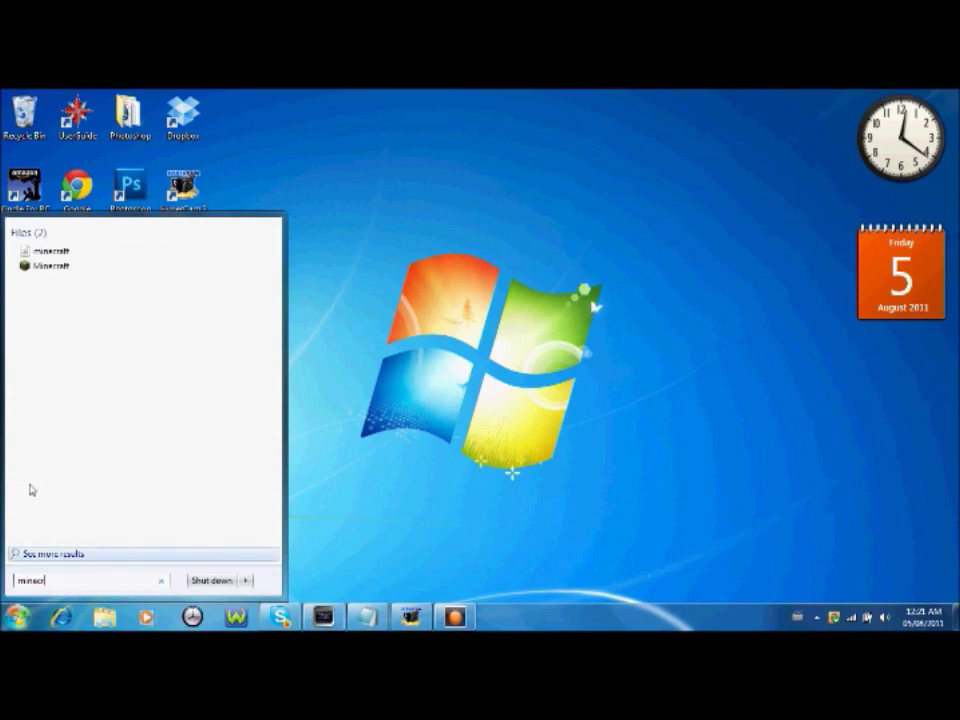
left_click(62, 268)
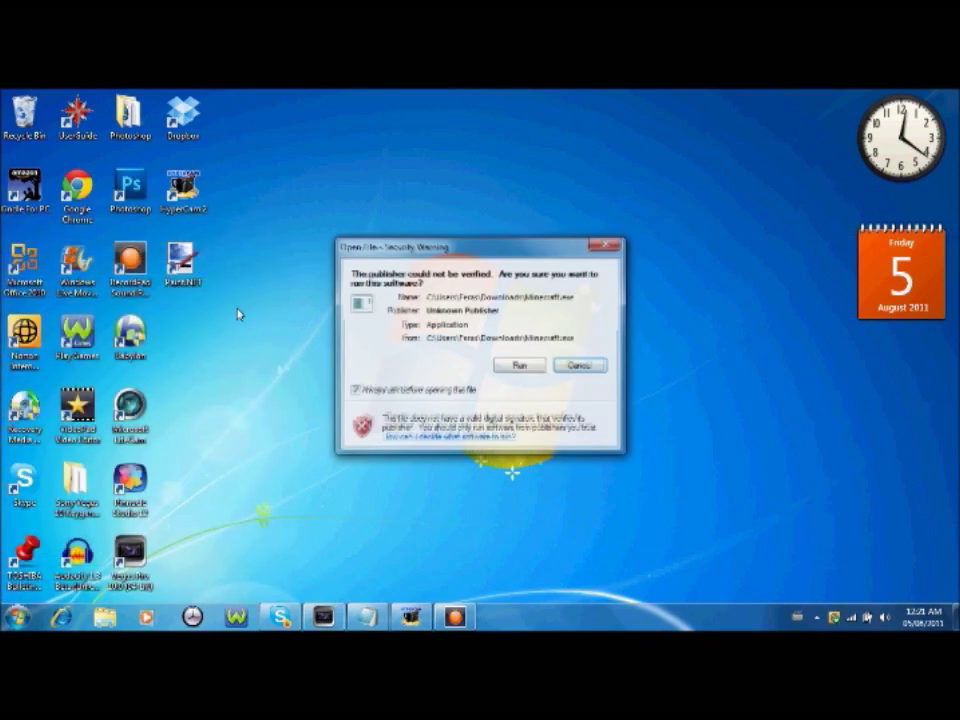
left_click(522, 364)
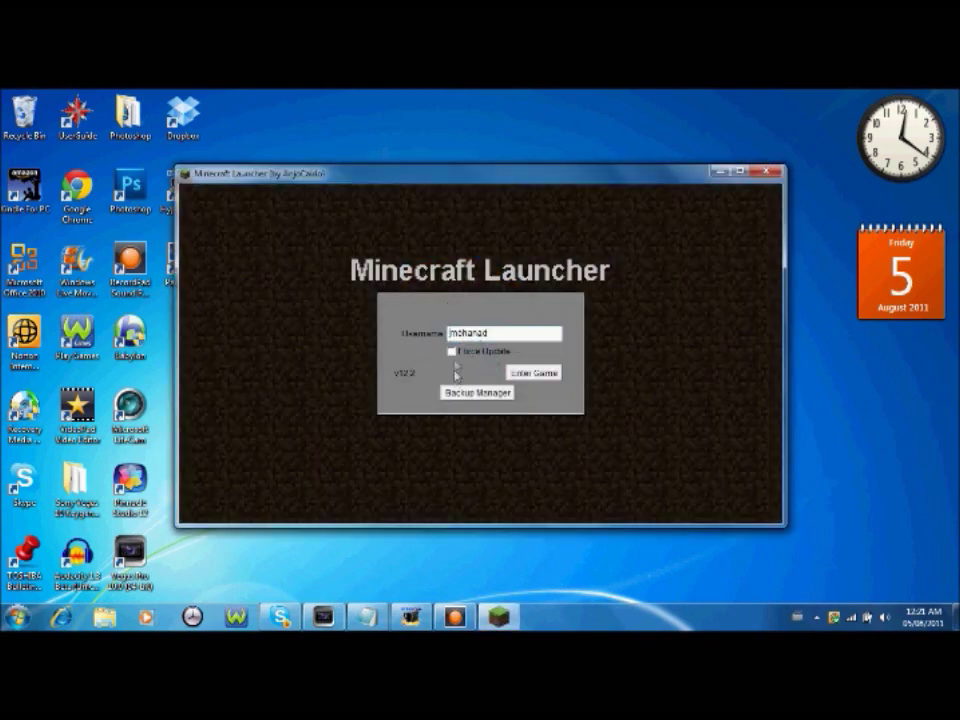
Tick Force Update, enter the game to download fresh files, then quit Minecraft.
left_click(451, 351)
left_click(528, 373)
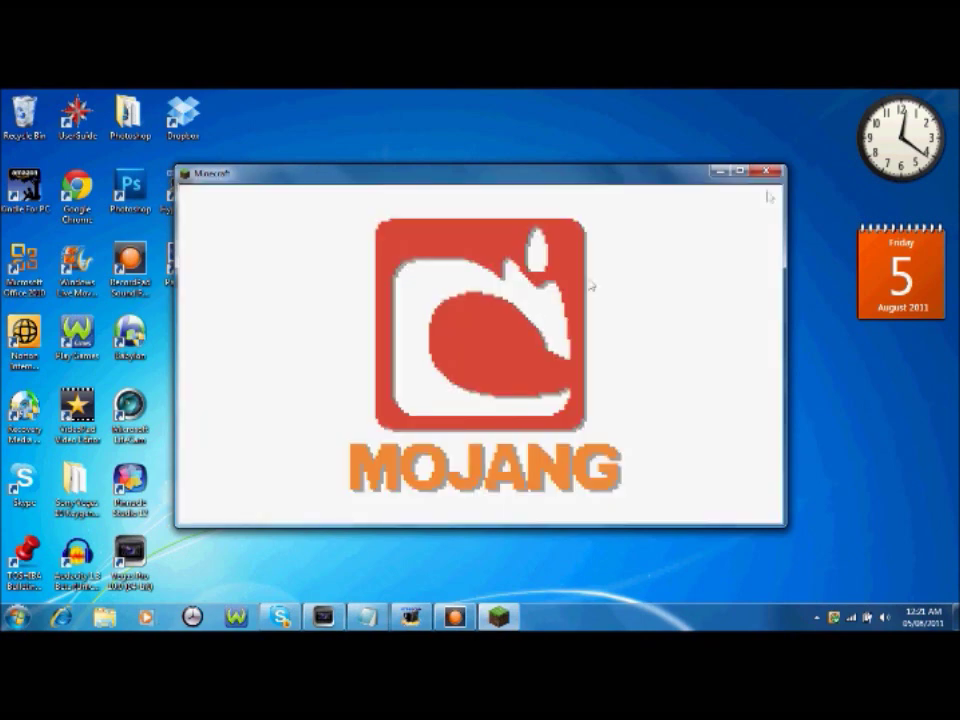
key("alt+F4")
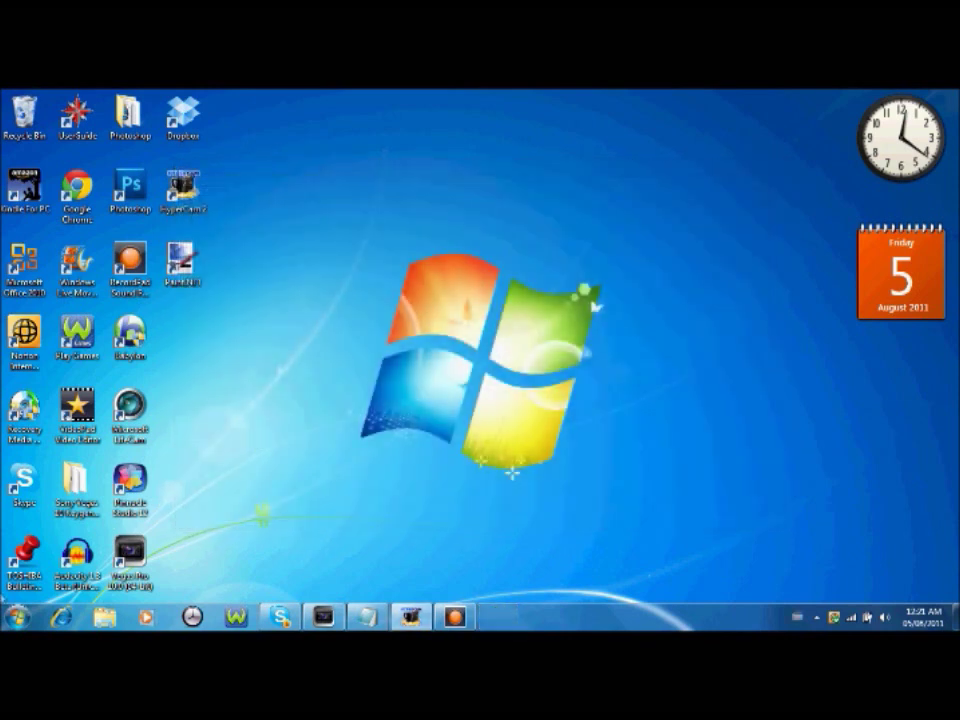
left_click(15, 617)
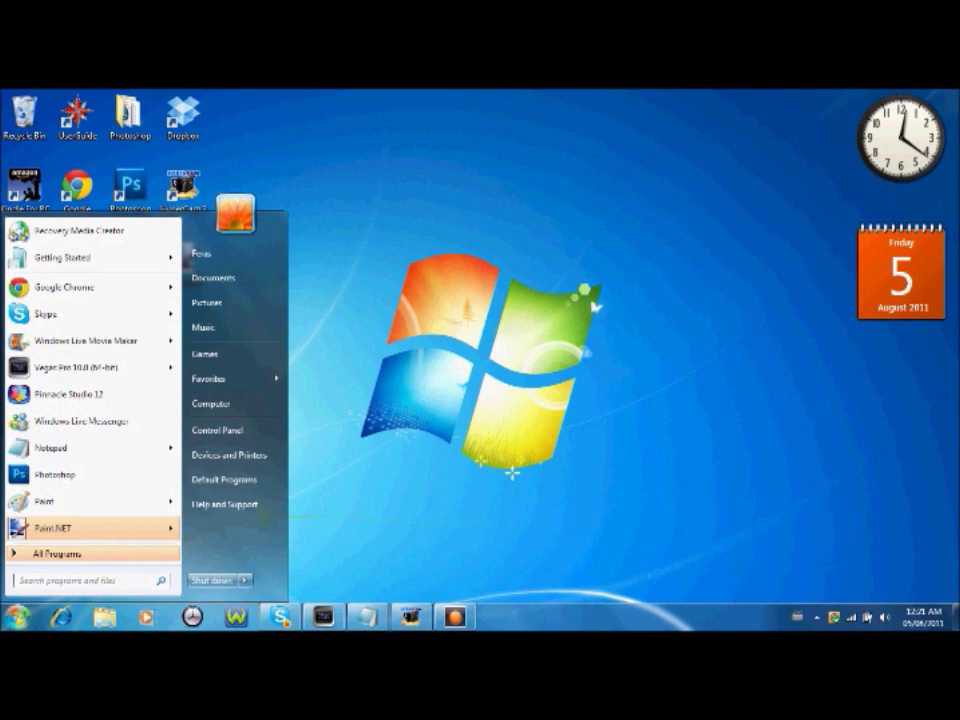
Browse via %appdata% into Roaming\.minecraft\bin in a maximized Explorer and right-click minecraft.jar.
type("%a")
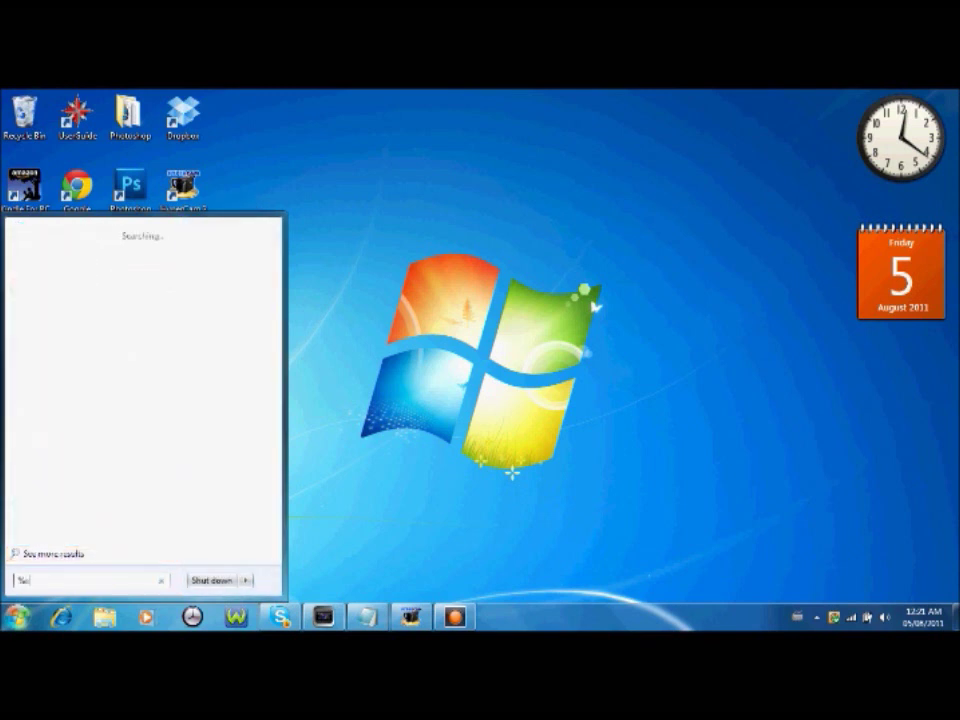
type("ppdata")
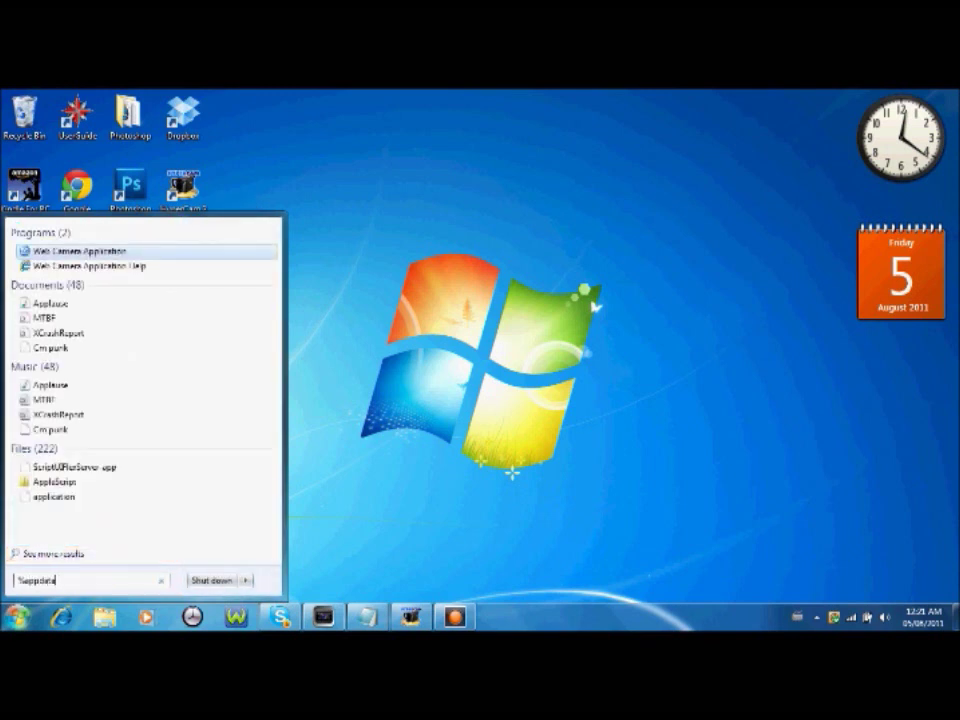
type("%")
key("Return")
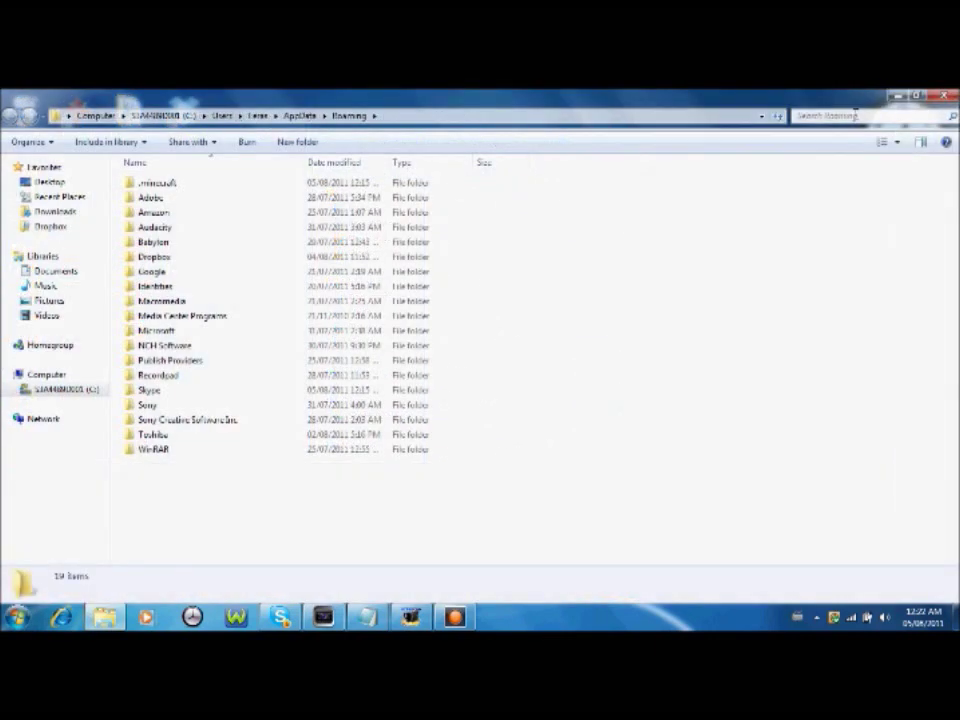
left_click(856, 118)
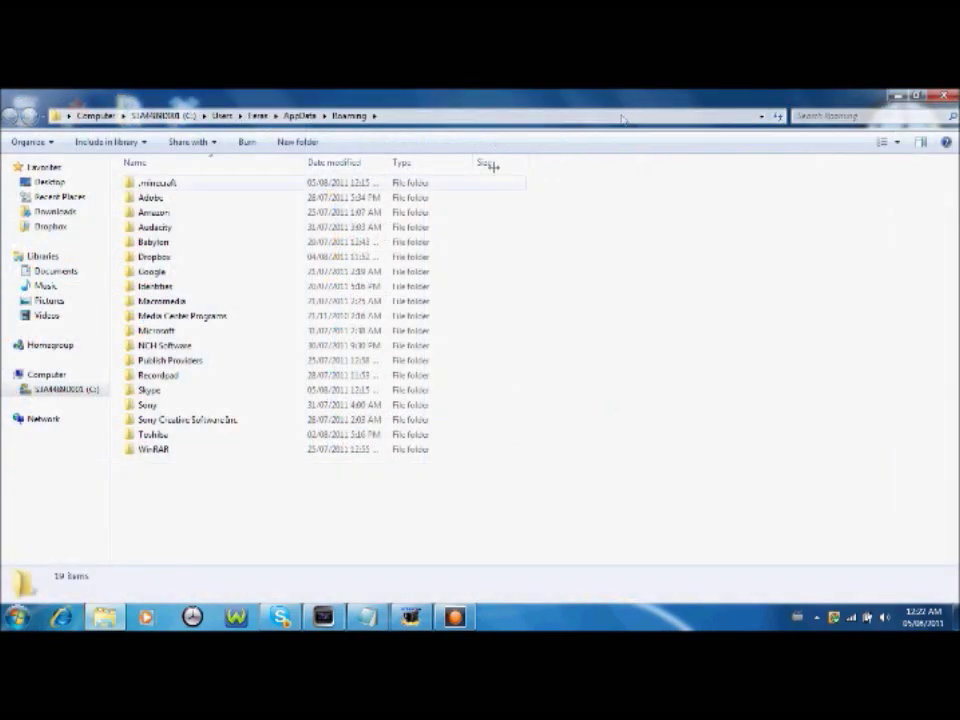
double_click(234, 190)
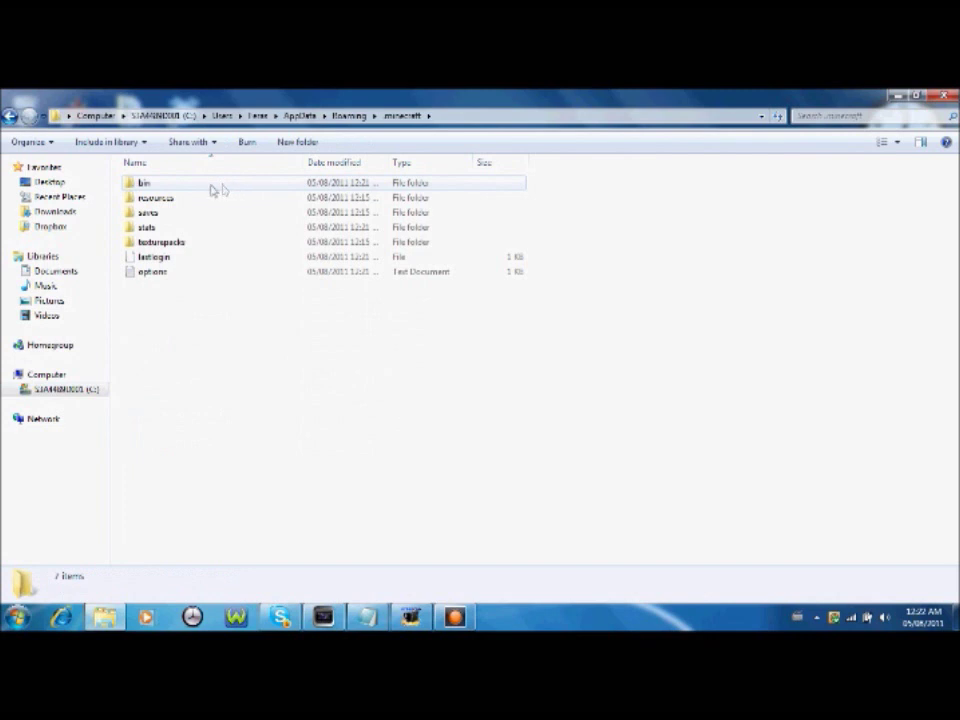
double_click(216, 191)
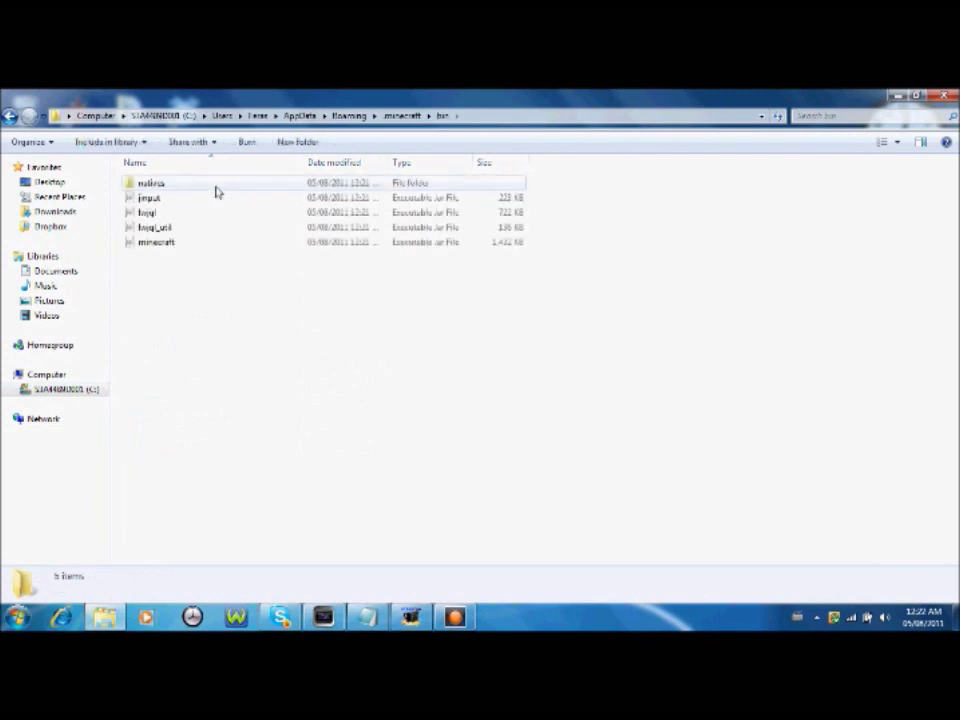
right_click(199, 246)
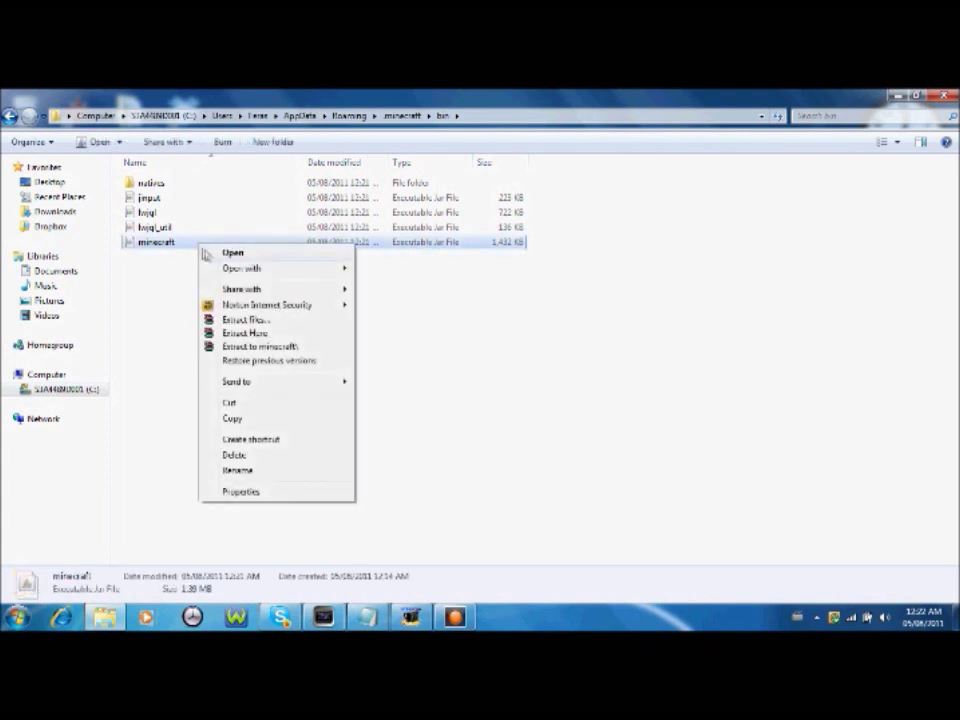
Open minecraft.jar with the WinRAR archiver in a maximized window.
mouse_move(240, 269)
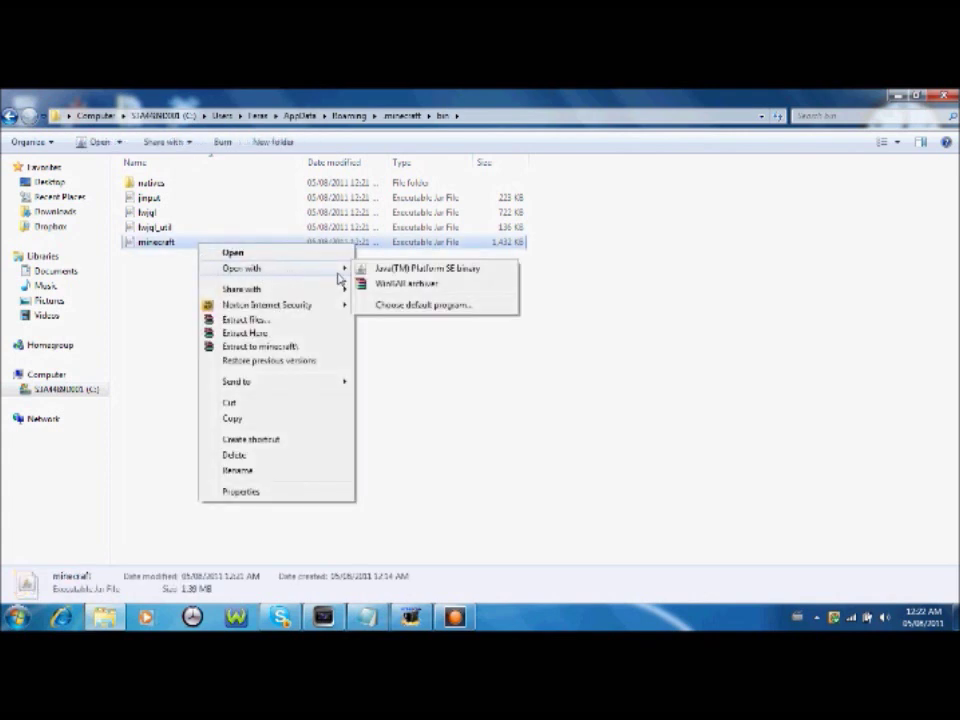
left_click(391, 284)
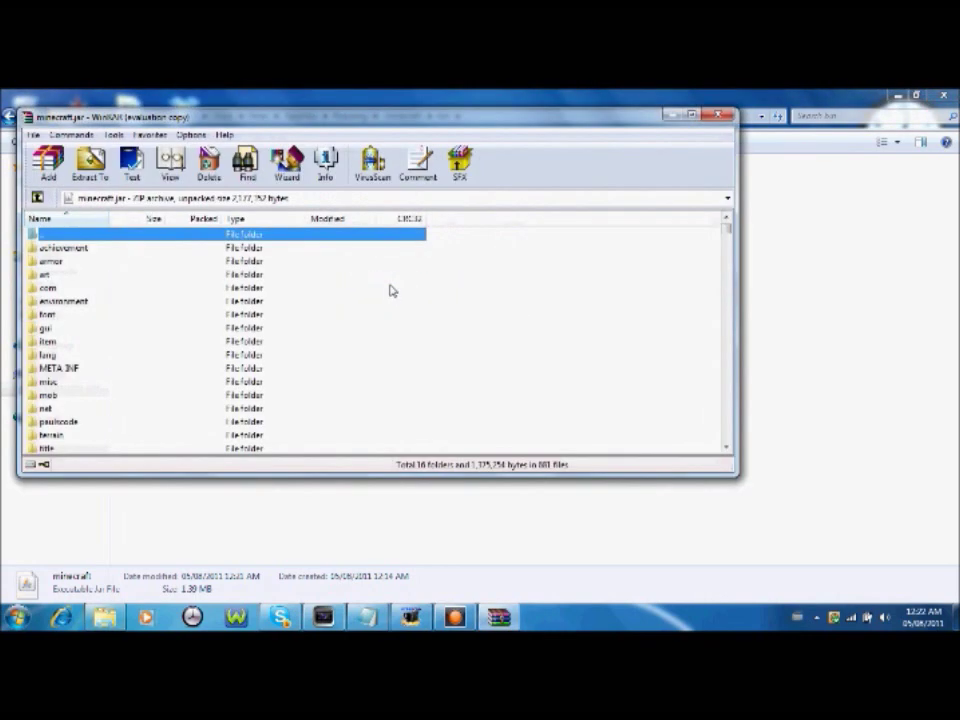
left_click(690, 115)
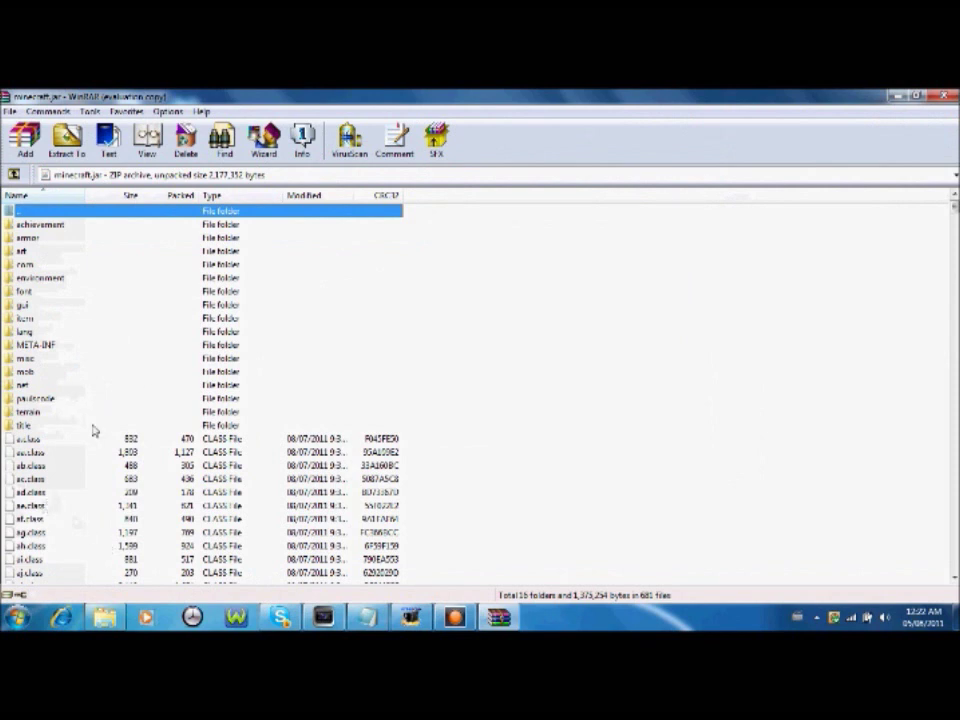
Delete the META-INF folder from minecraft.jar, confirming the deletion.
left_click(46, 345)
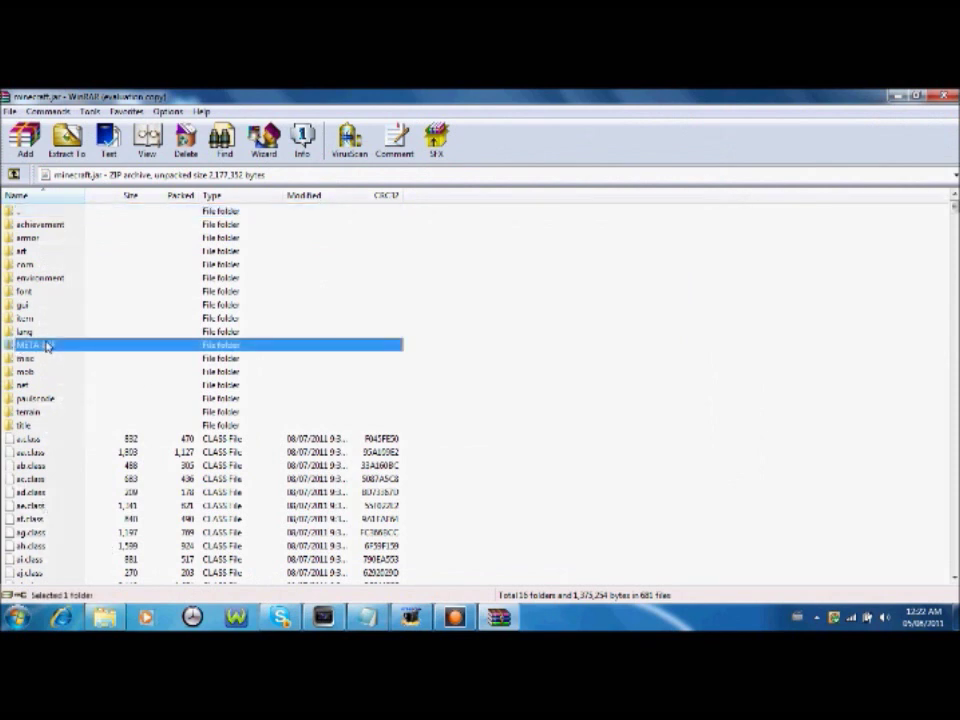
right_click(46, 345)
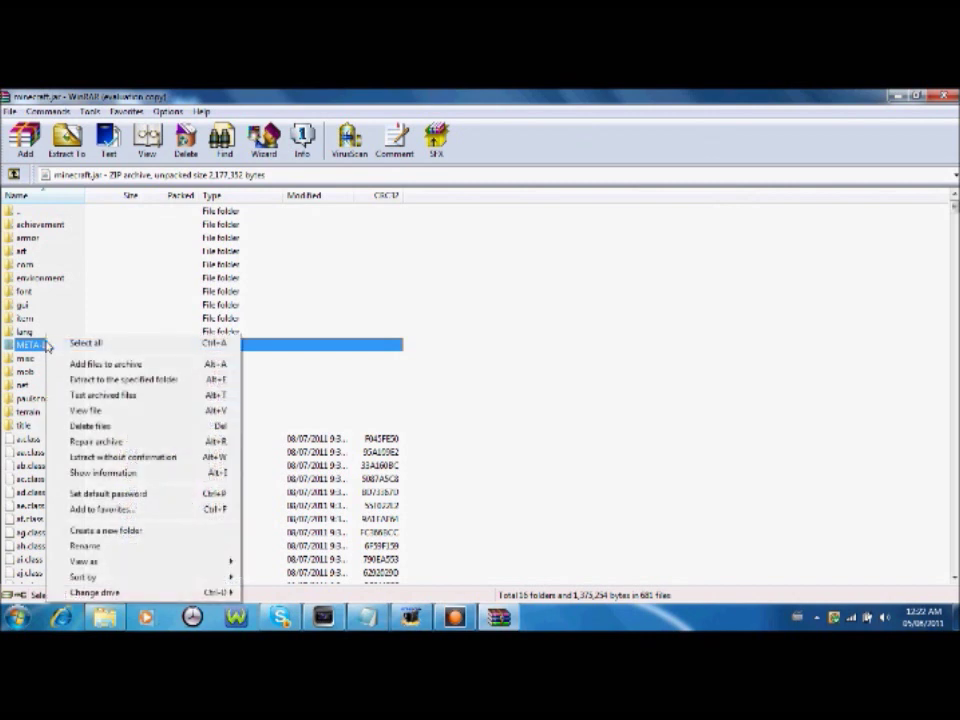
left_click(90, 426)
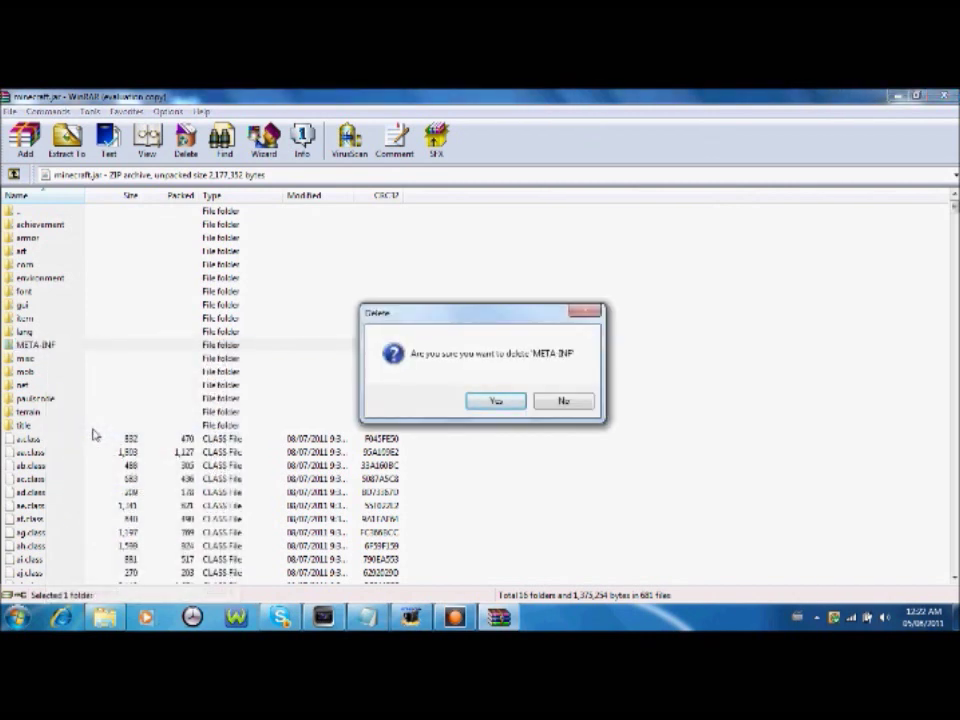
left_click(505, 402)
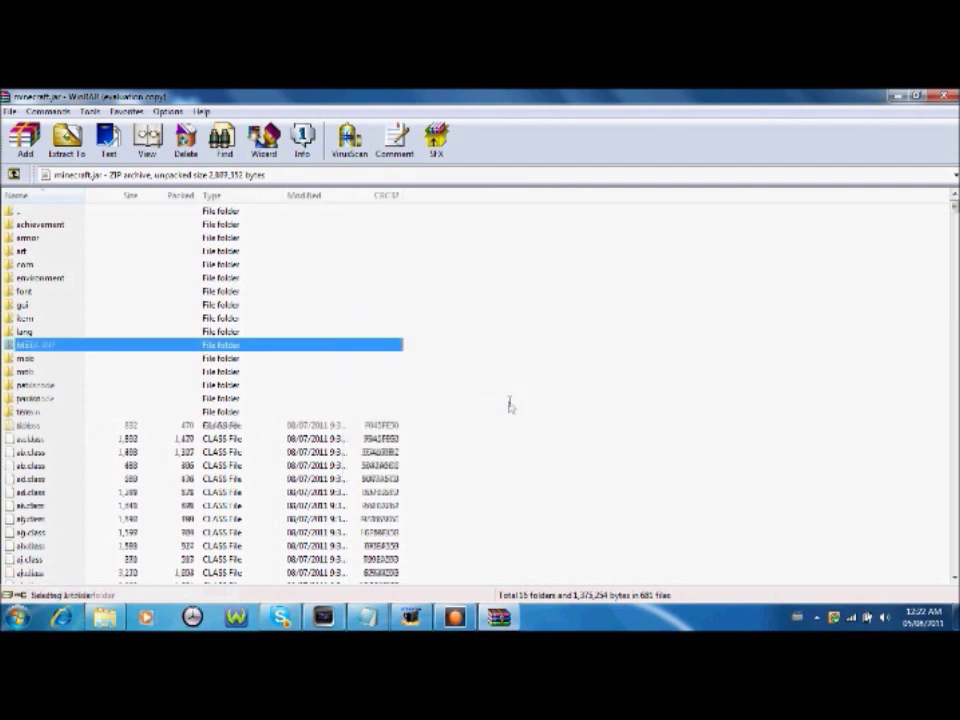
left_click(16, 617)
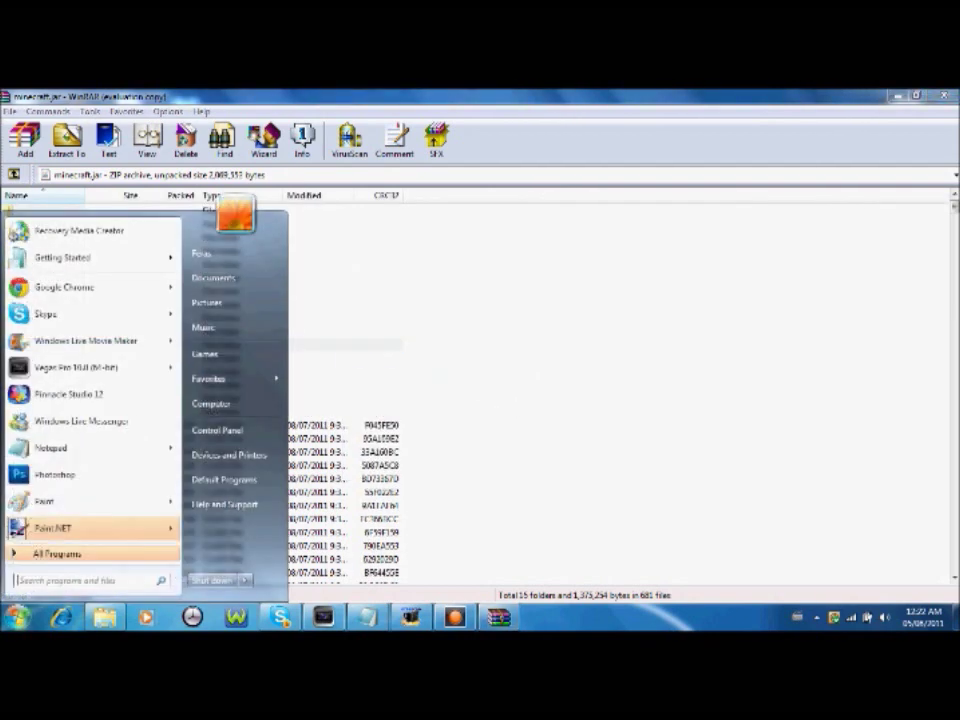
left_click(16, 617)
Open ModLoader.zip from Start search and add its 15 class files into minecraft.jar.
left_click(16, 617)
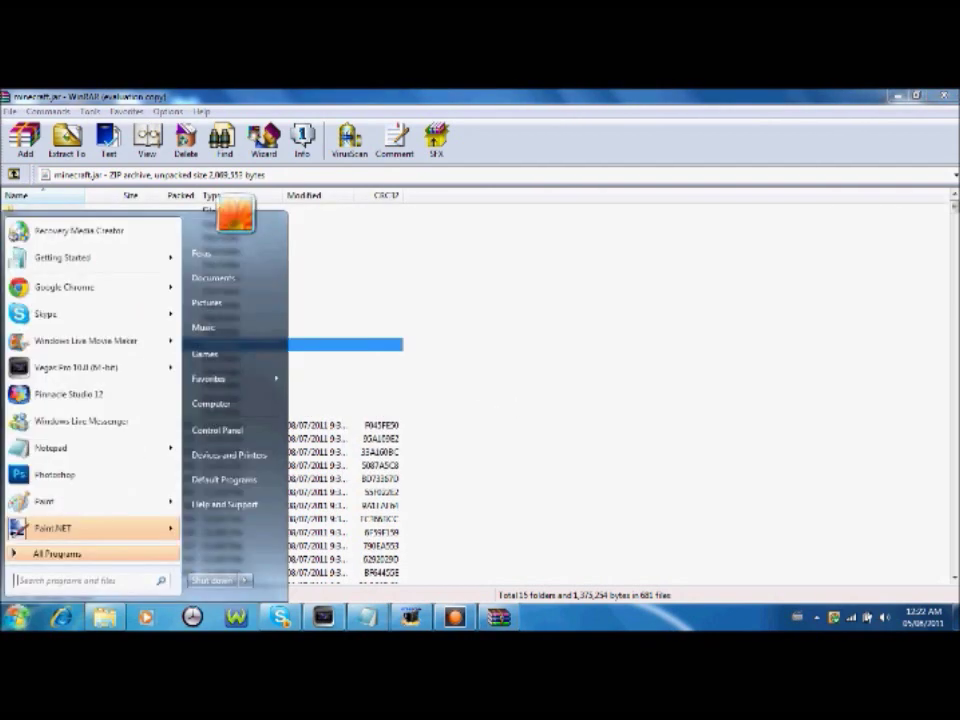
type("modload")
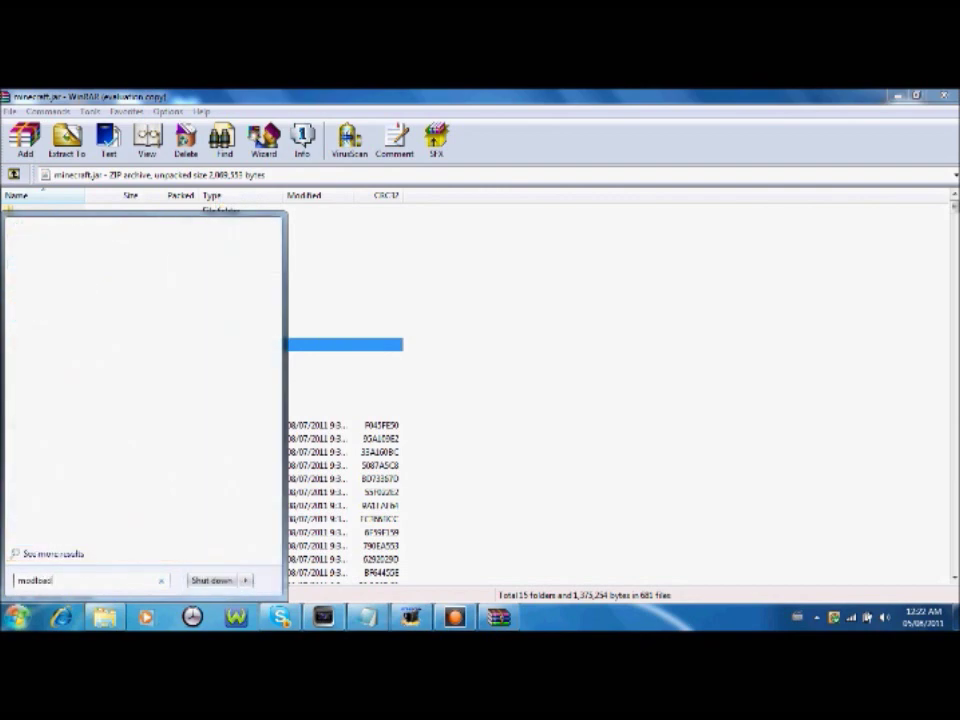
type("er")
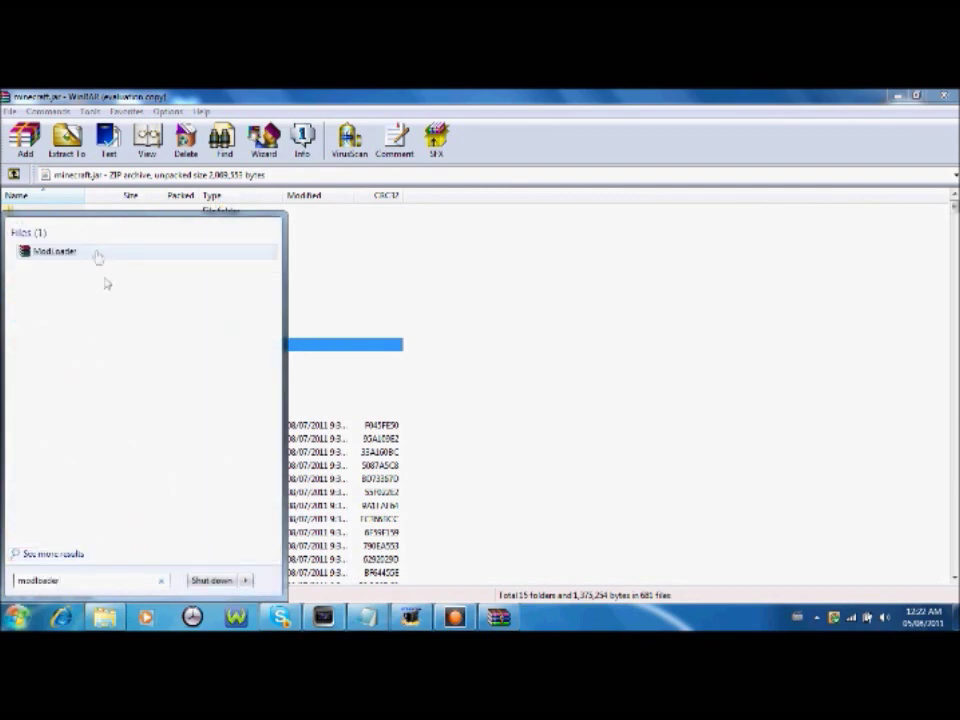
left_click(97, 255)
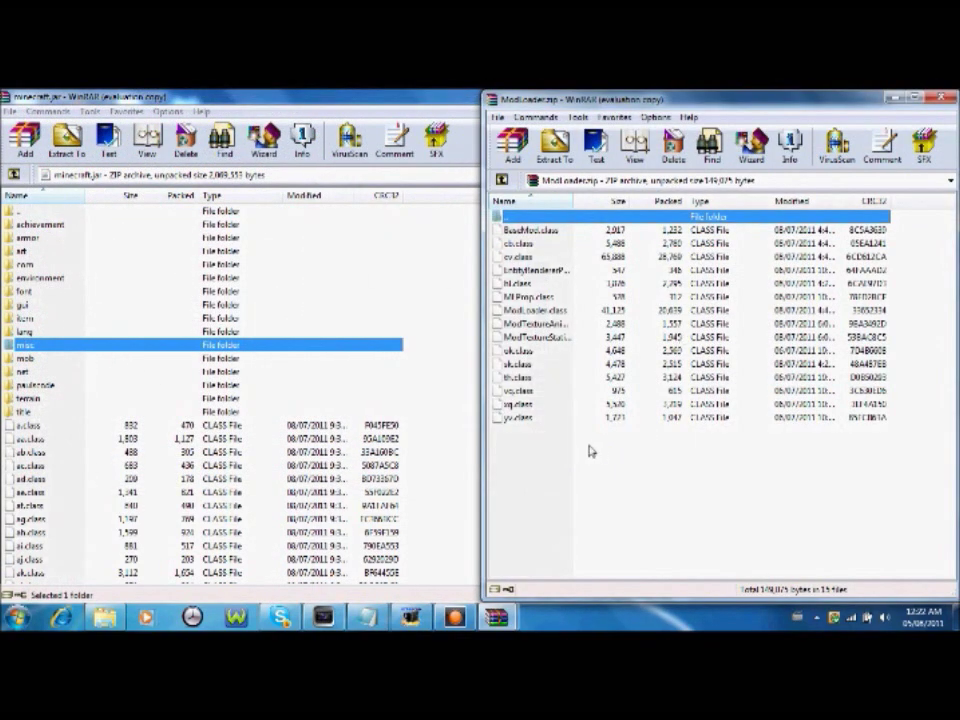
left_click_drag(590, 452, 429, 364)
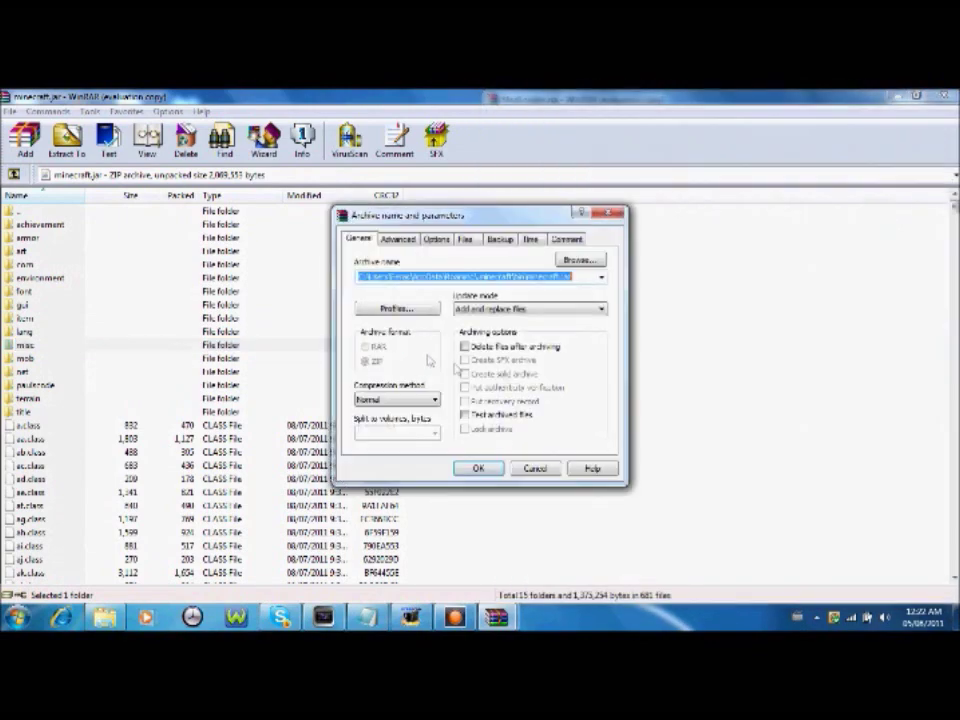
left_click(488, 469)
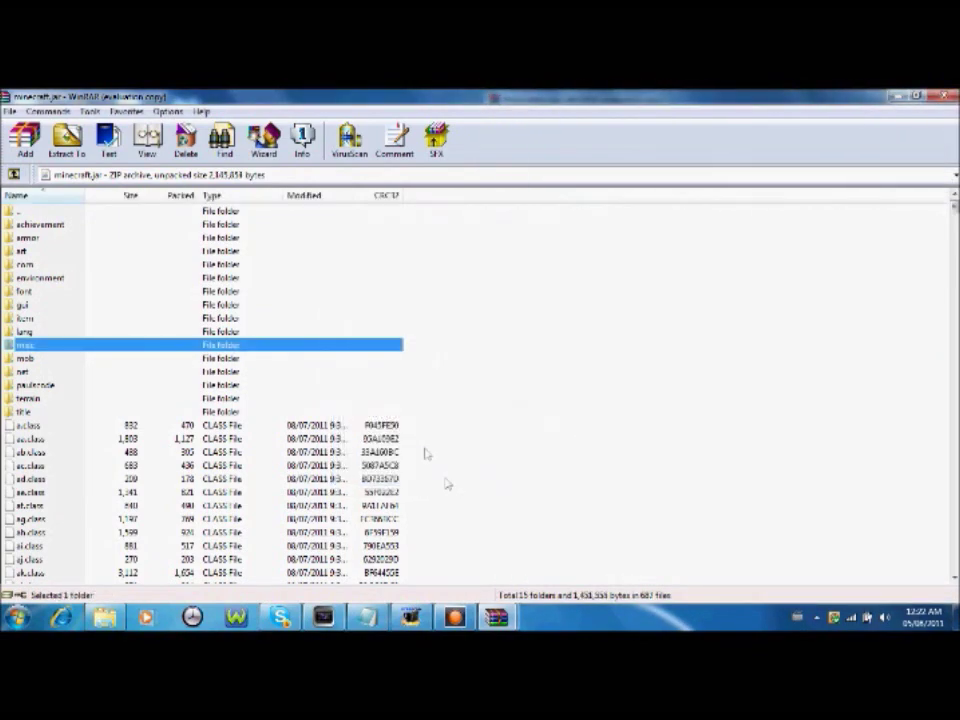
left_click(16, 616)
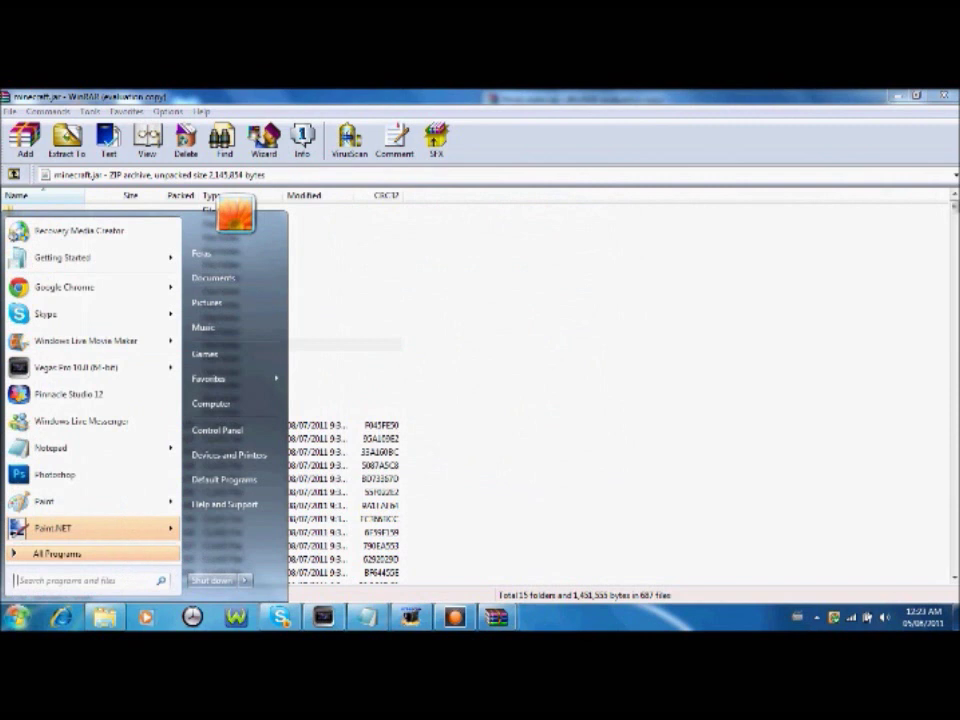
Add the 7 WorldDownloader-1.7.3 class files into minecraft.jar, then close the WorldDownloader archive.
type("world")
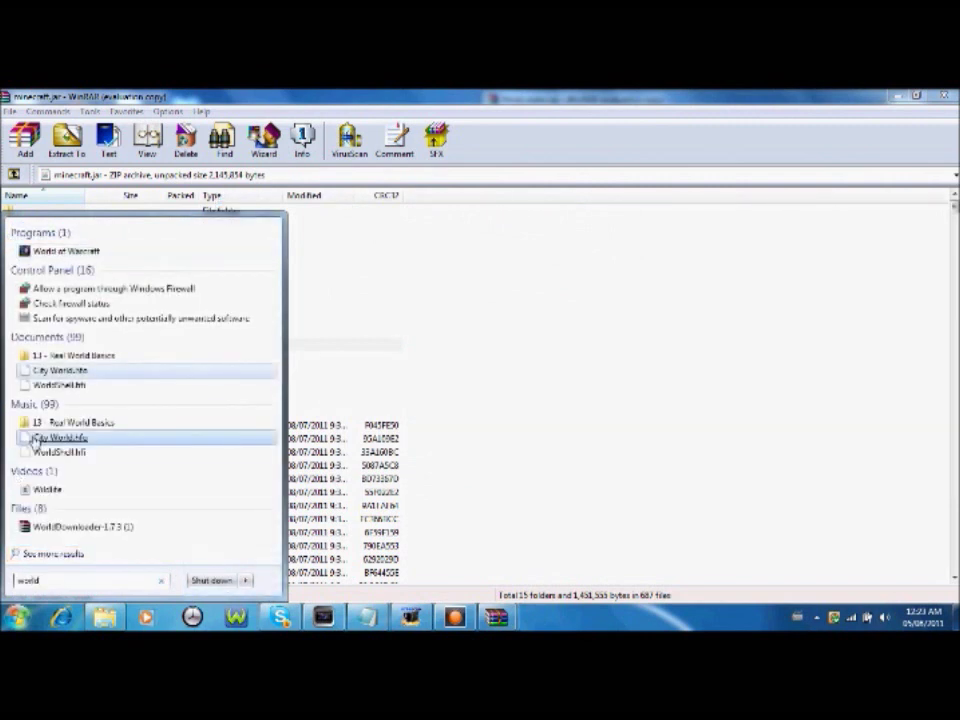
left_click(90, 526)
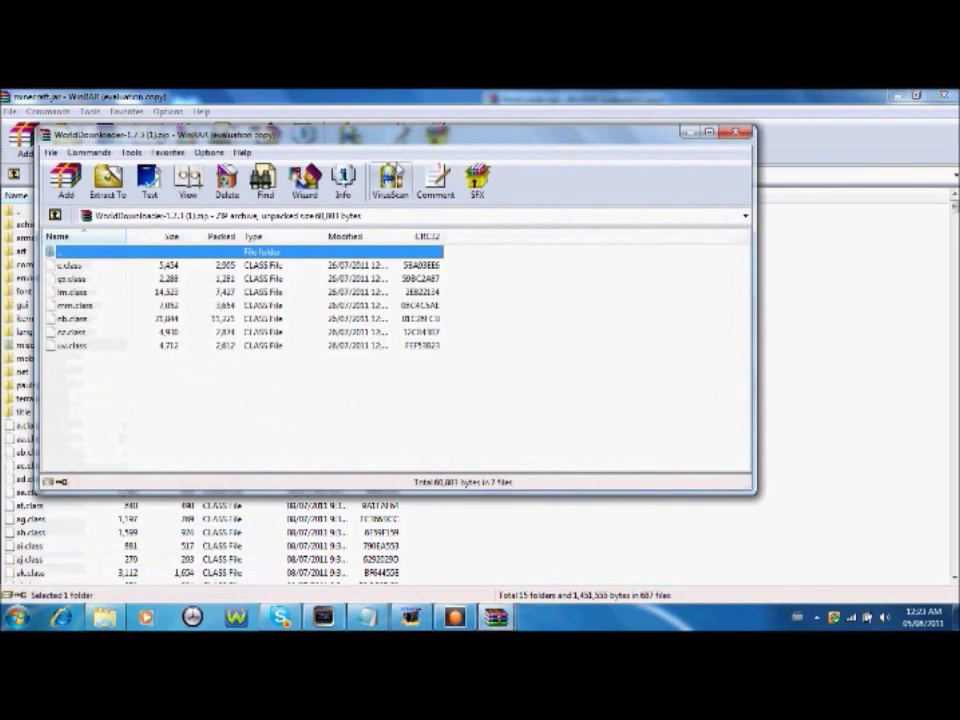
left_click_drag(398, 140, 683, 128)
left_click_drag(452, 360, 549, 536)
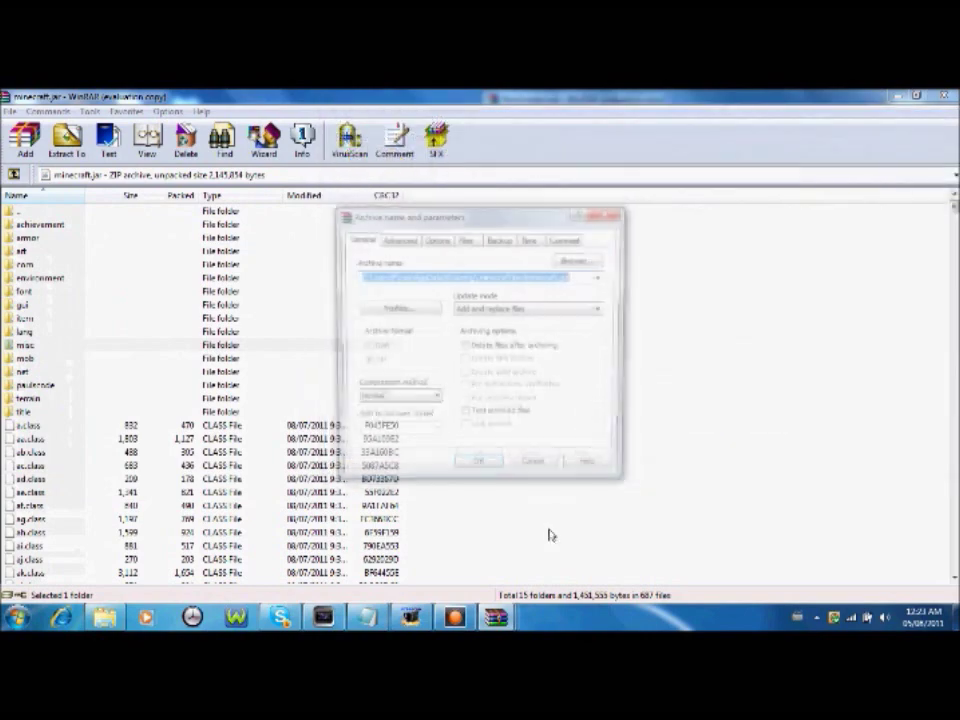
left_click(478, 468)
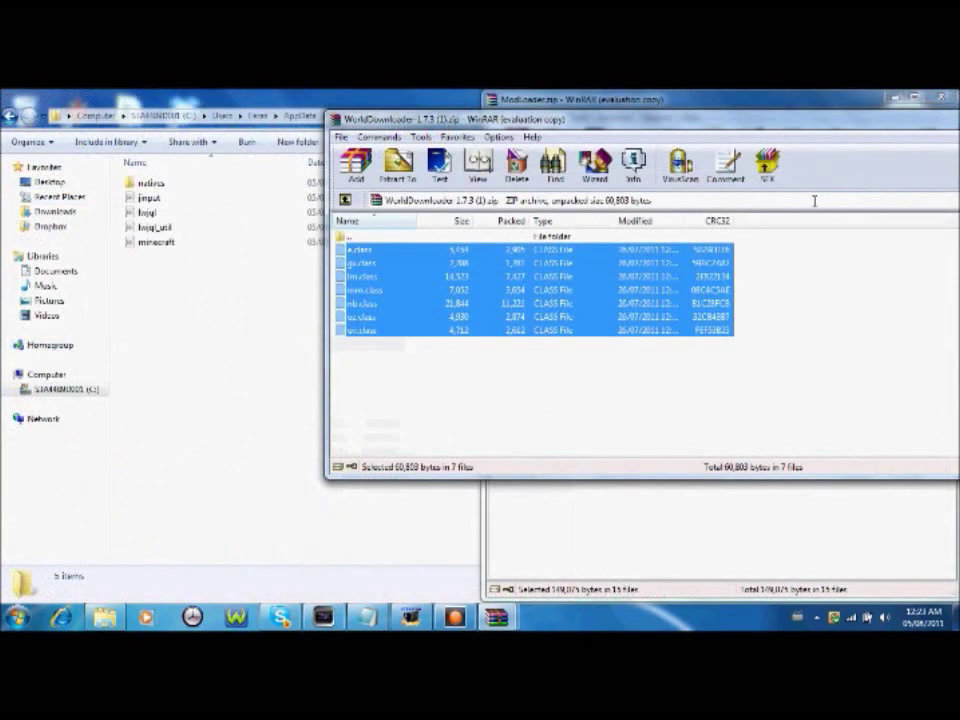
left_click_drag(800, 119, 508, 237)
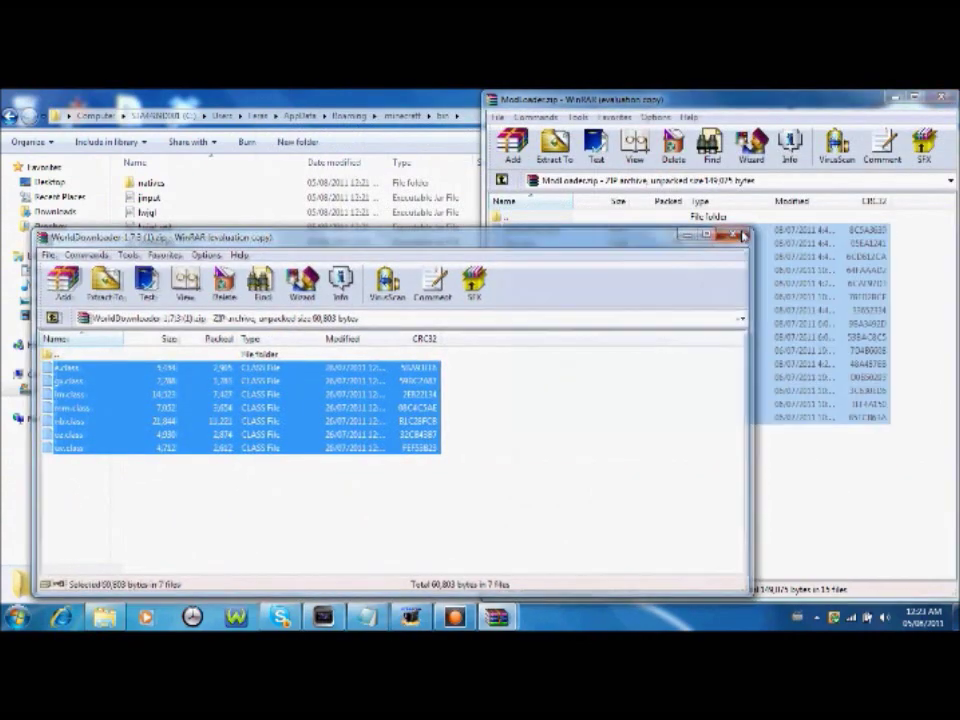
left_click(738, 236)
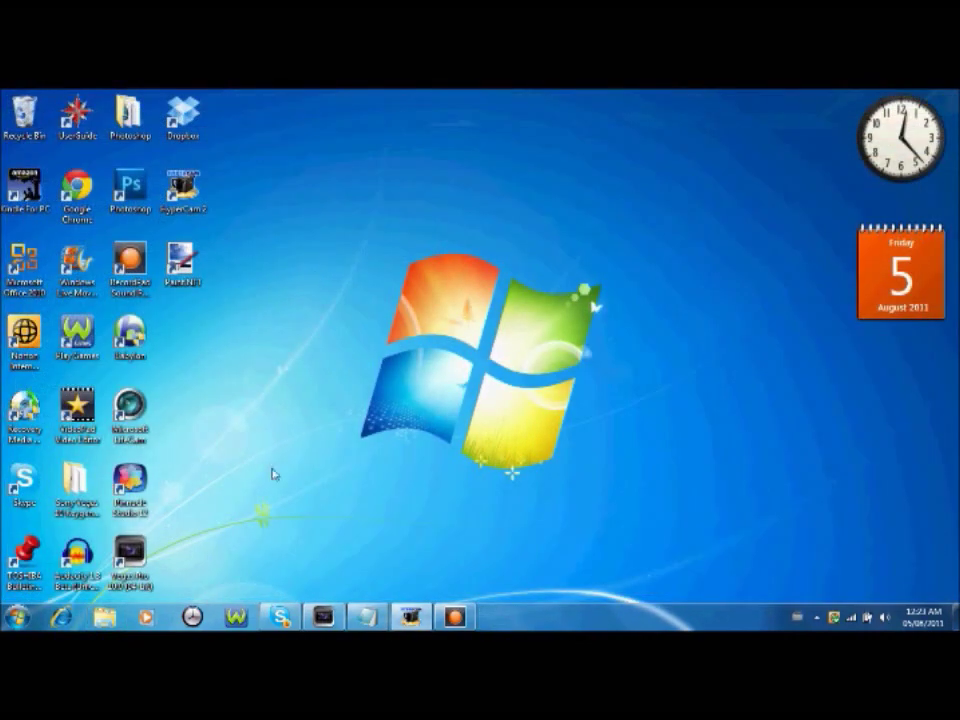
Launch Minecraft from Start search, allow the launcher to run, and enter the game.
key("super")
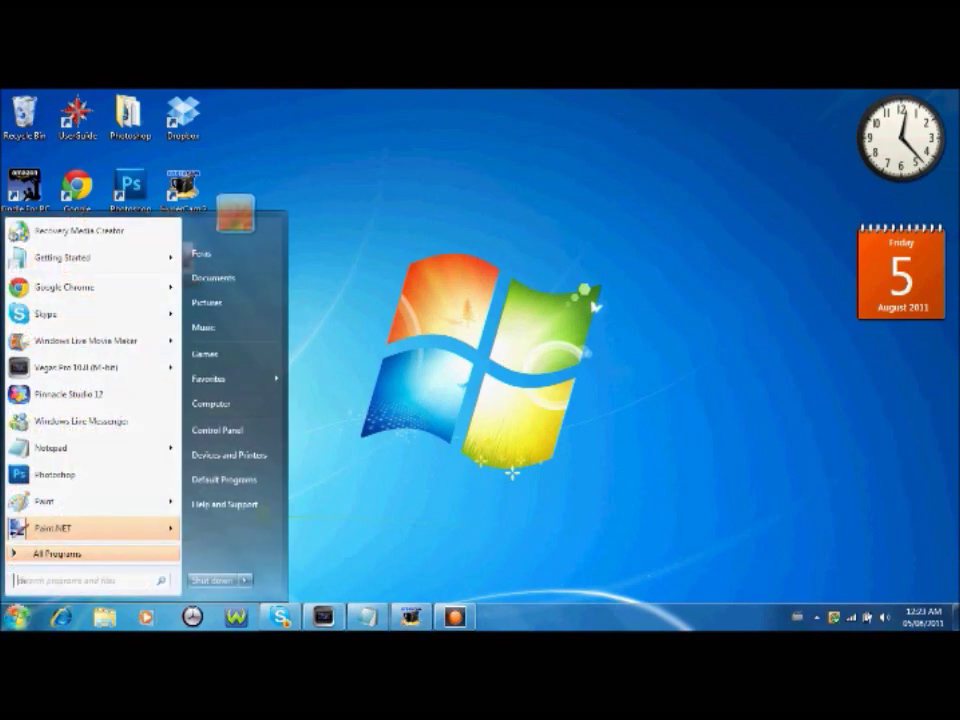
type("minecraft")
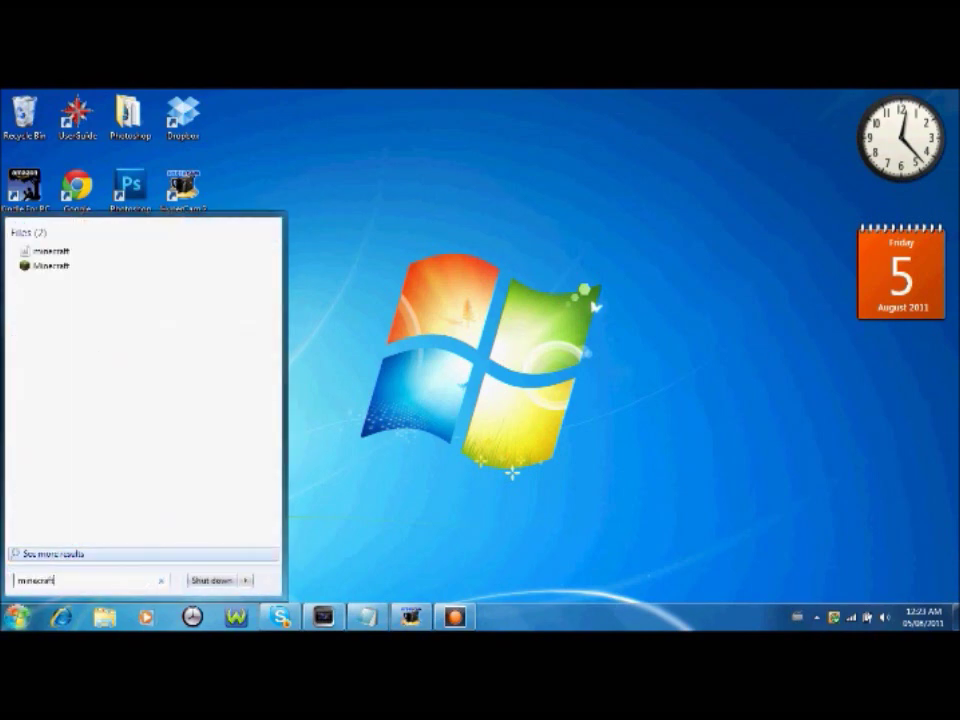
left_click(62, 265)
left_click(521, 365)
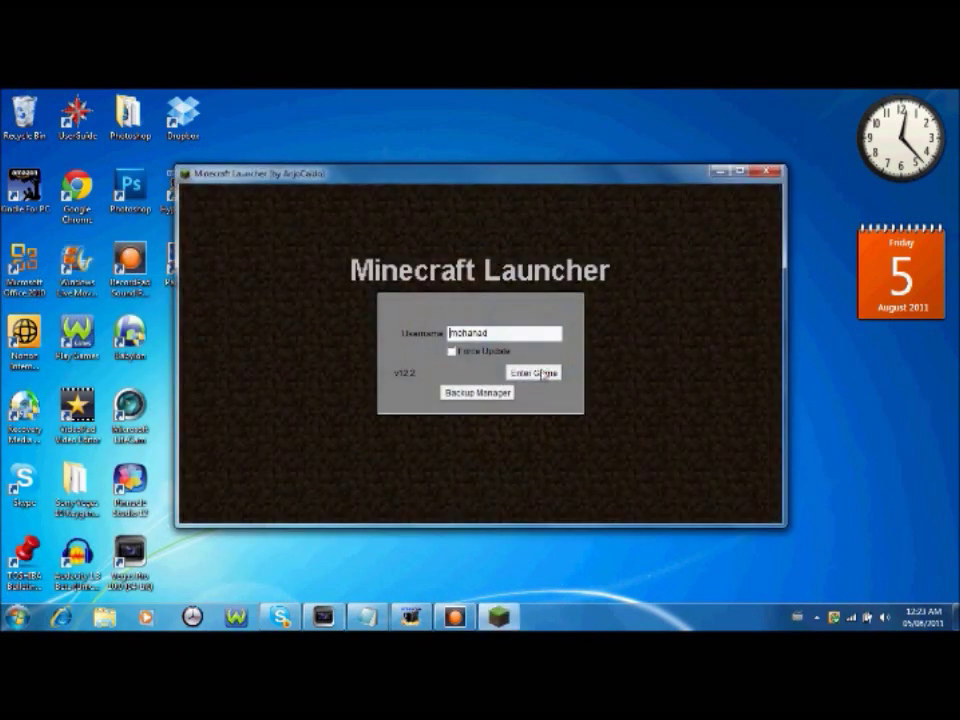
left_click(538, 374)
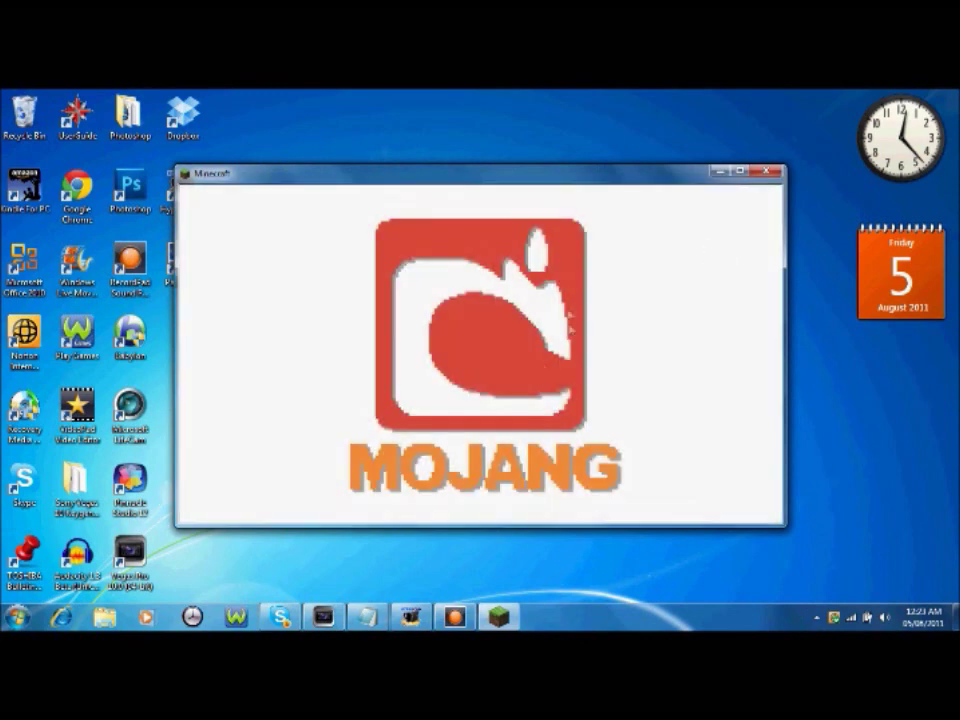
Try joining the ybgames.org multiplayer server, then return to the title screen after refusal.
left_click(416, 399)
type("yb")
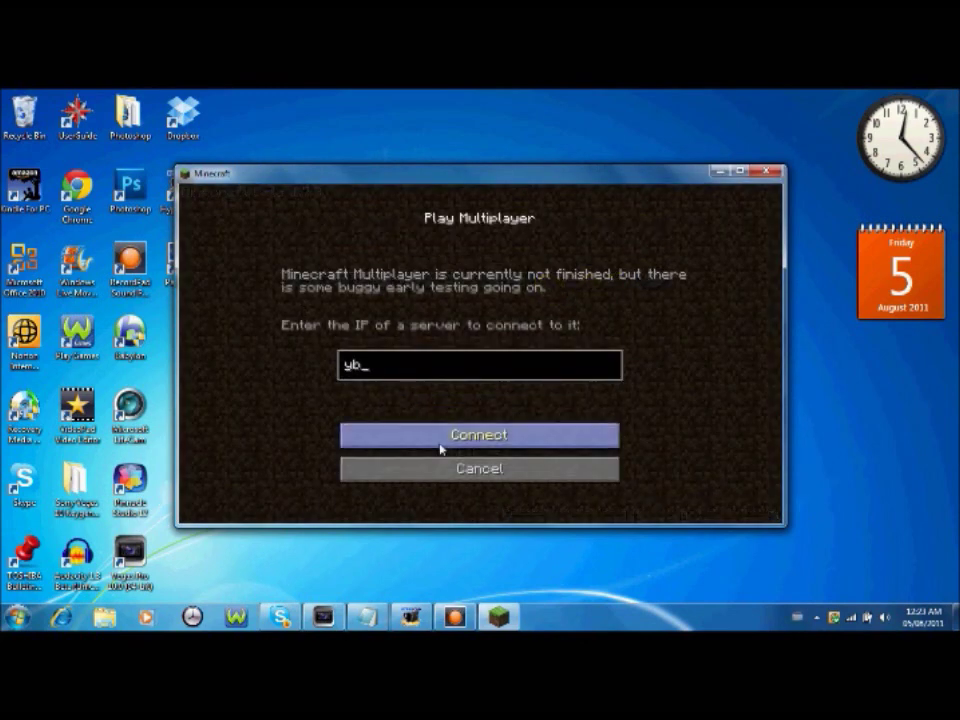
type("games.org")
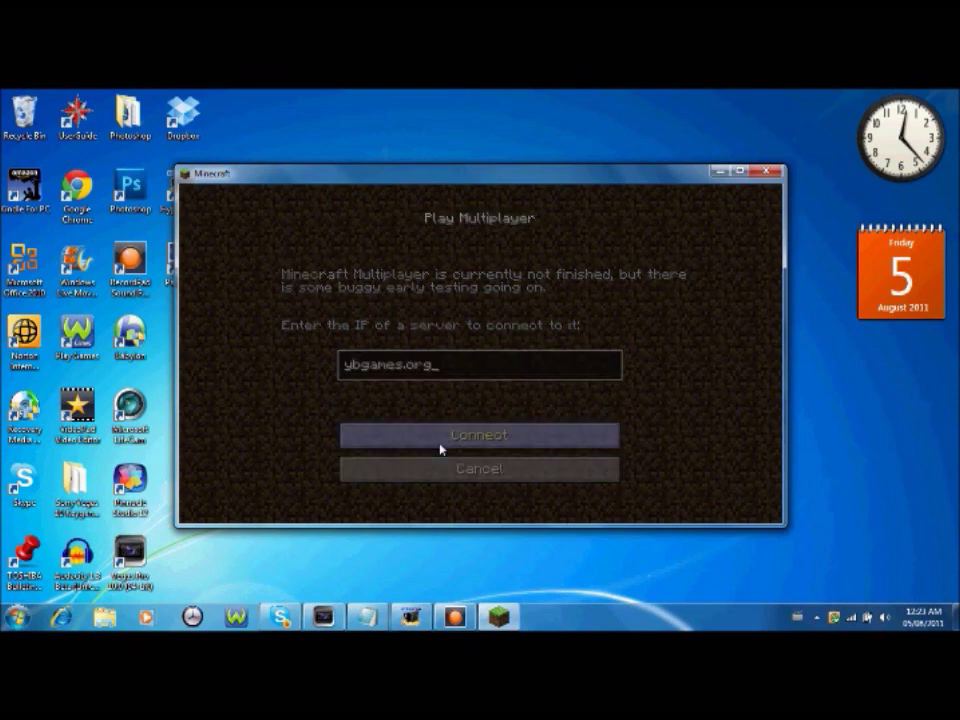
left_click(440, 450)
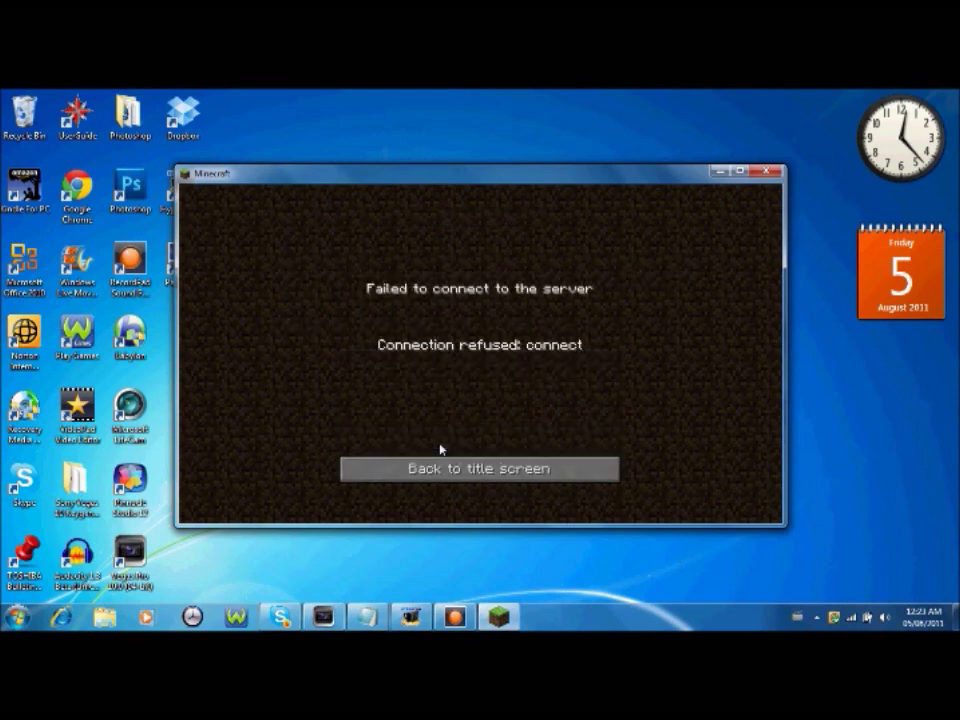
left_click(469, 474)
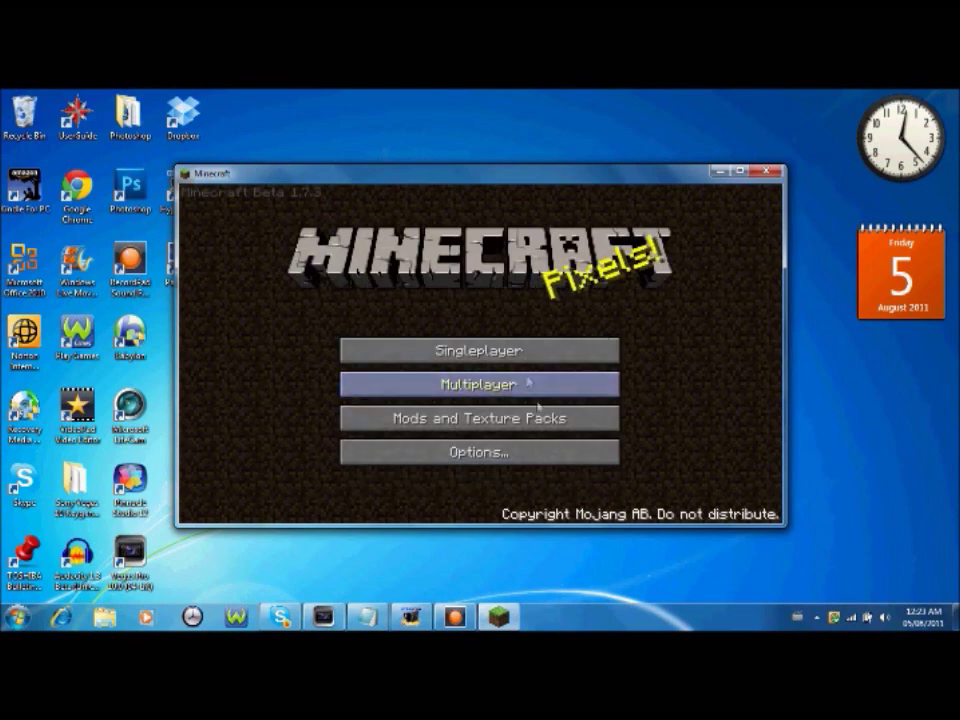
Close the Minecraft window from the multiplayer screen to exit the game.
left_click(530, 386)
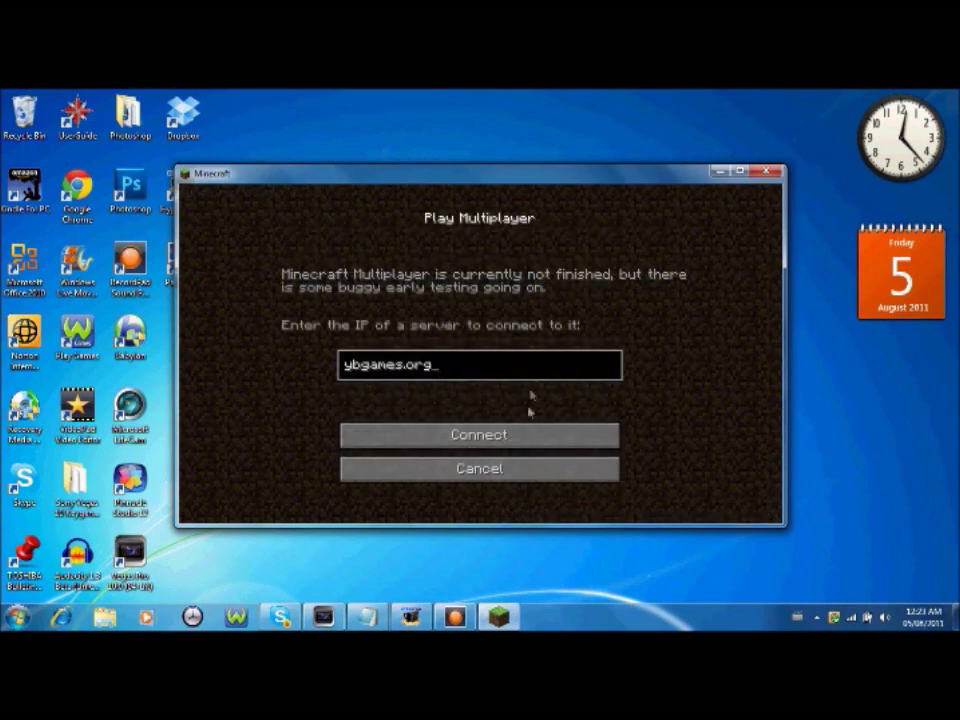
left_click(766, 171)
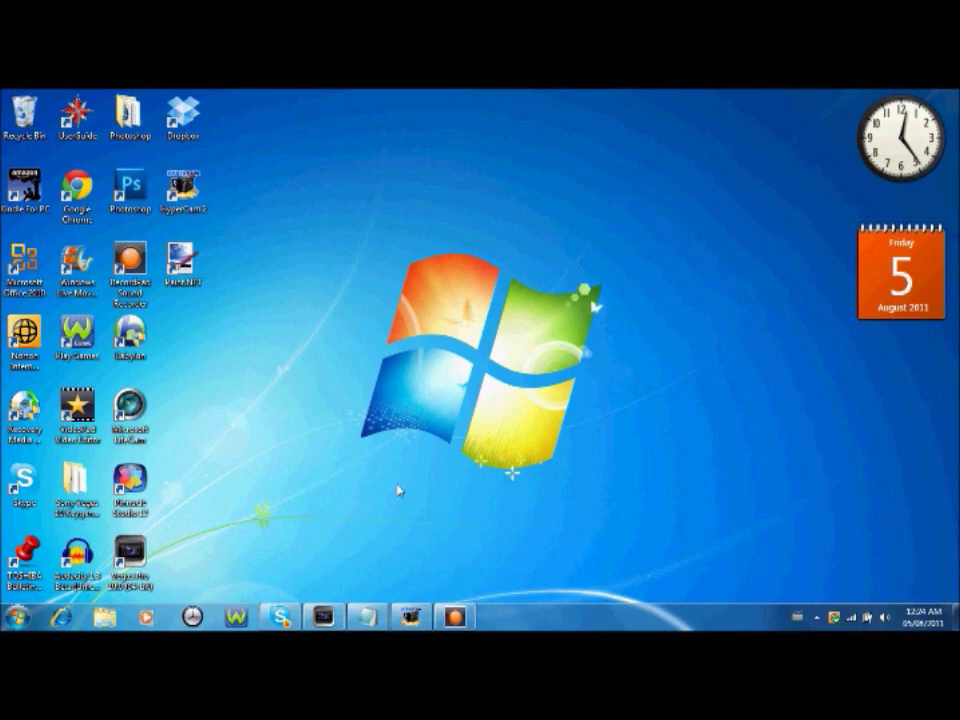
Restore the HyperCam Recording window from the taskbar.
left_click(410, 617)
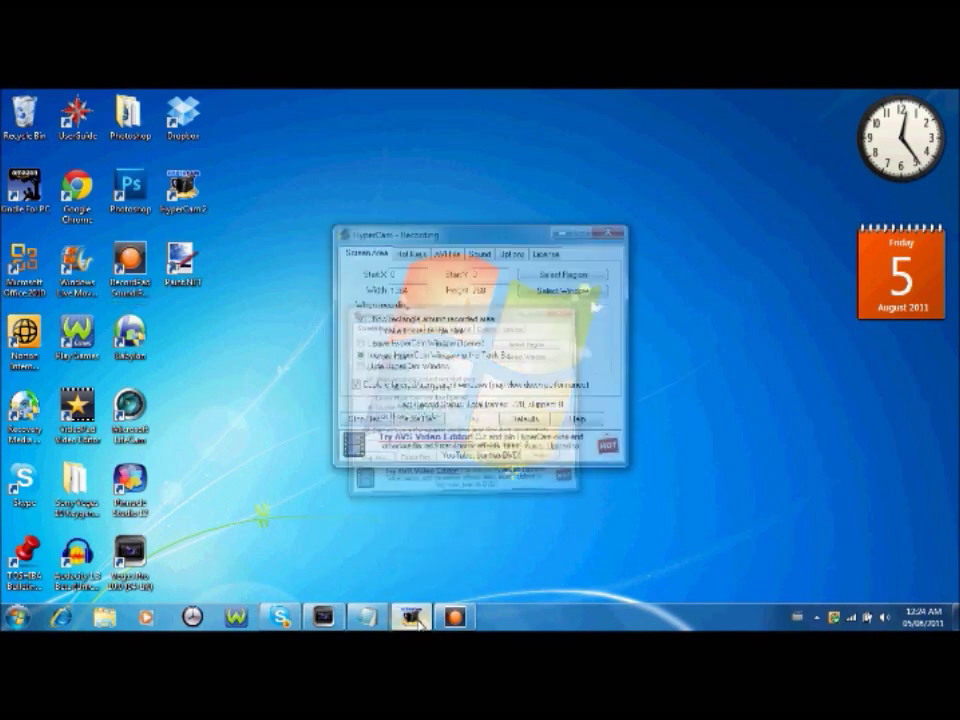